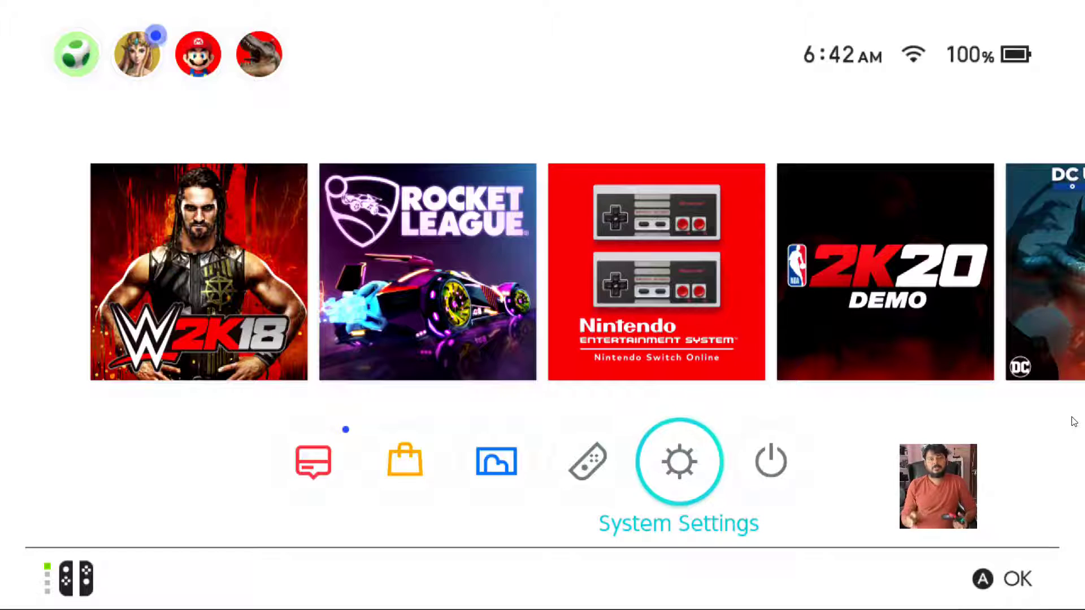
Move HOME Menu focus across the profiles and shortcut row, ending on the System Settings gear
key(Right)
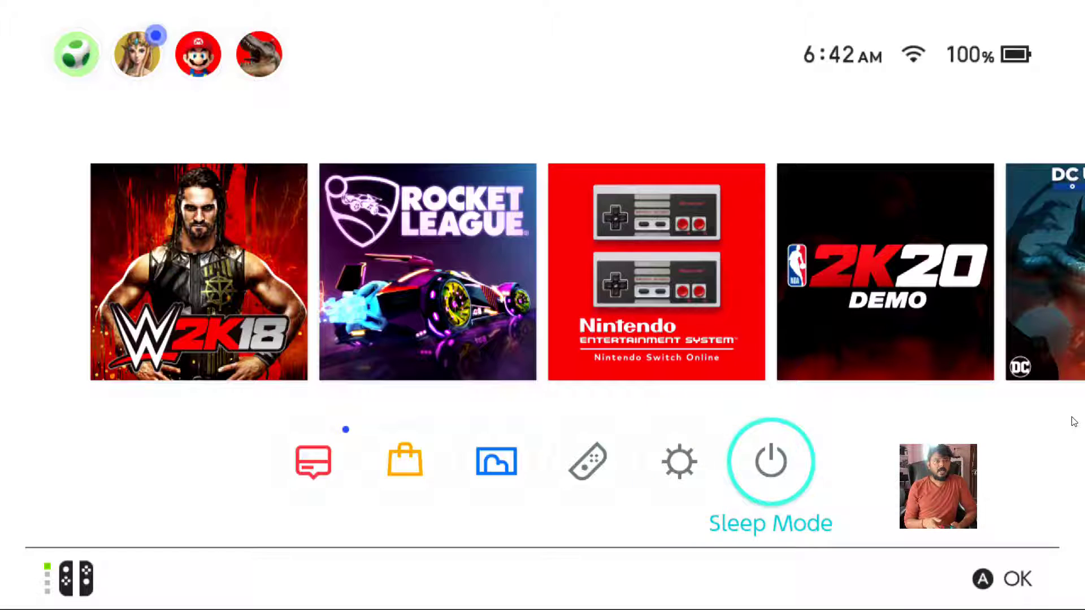
key(Up)
key(Up)
key(Left)
key(Left)
key(Left)
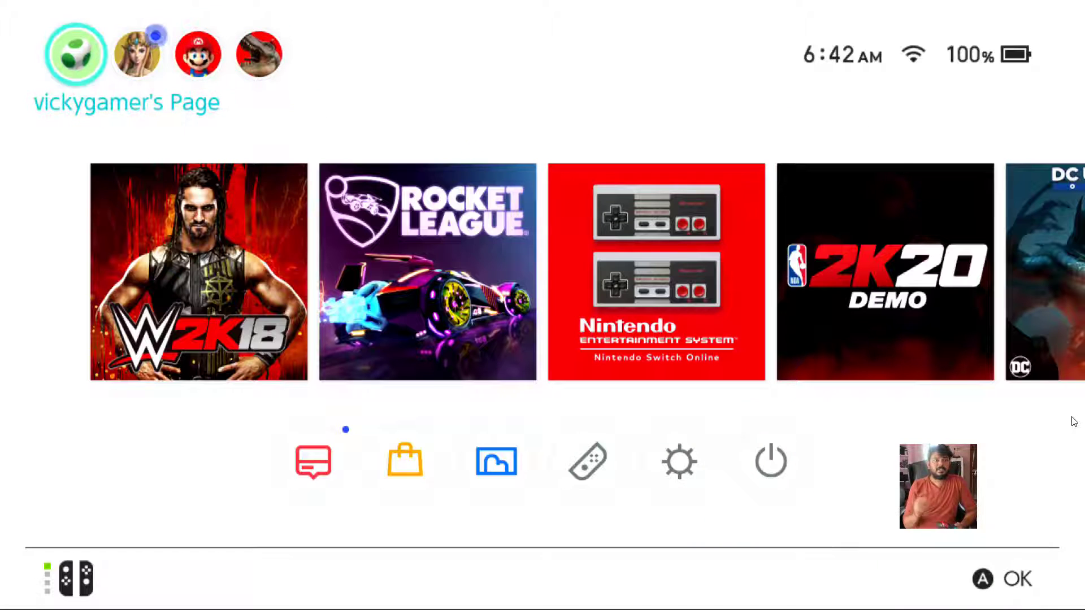
key(Right)
key(Right)
key(Right)
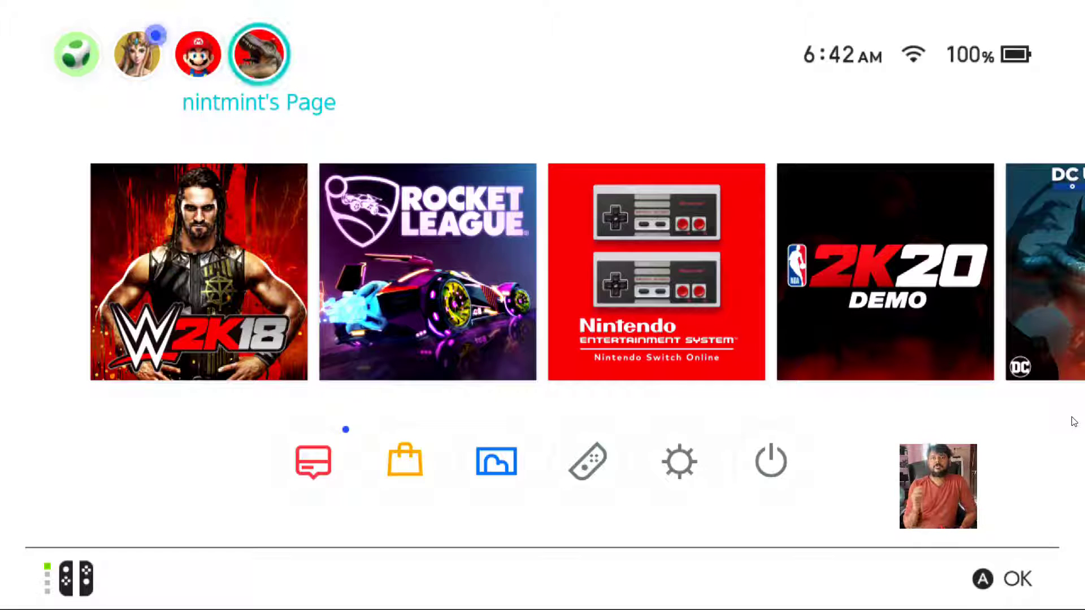
key(Down)
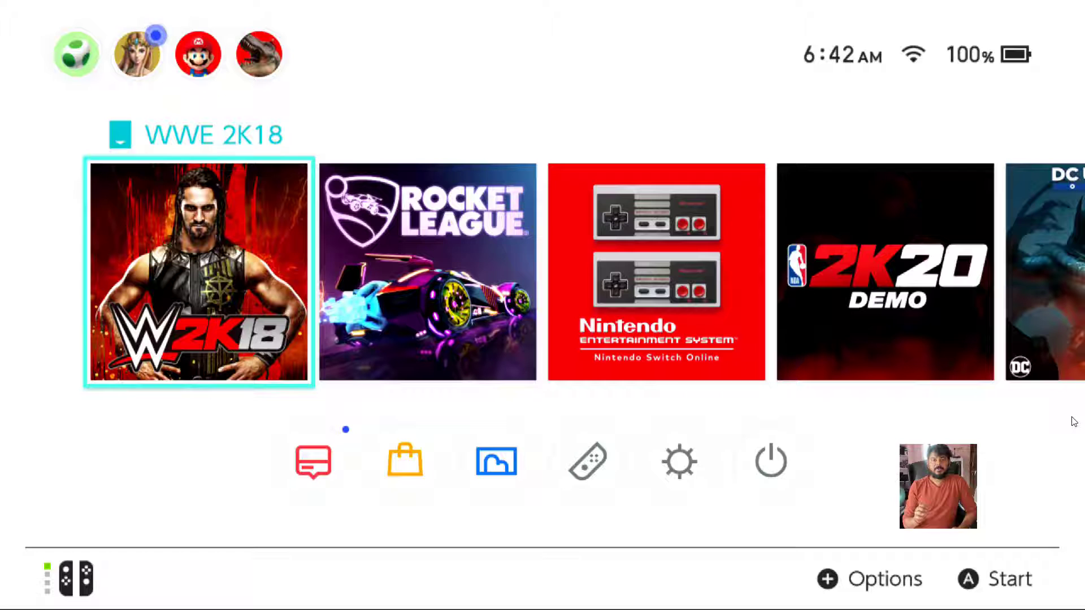
key(Down)
key(Right)
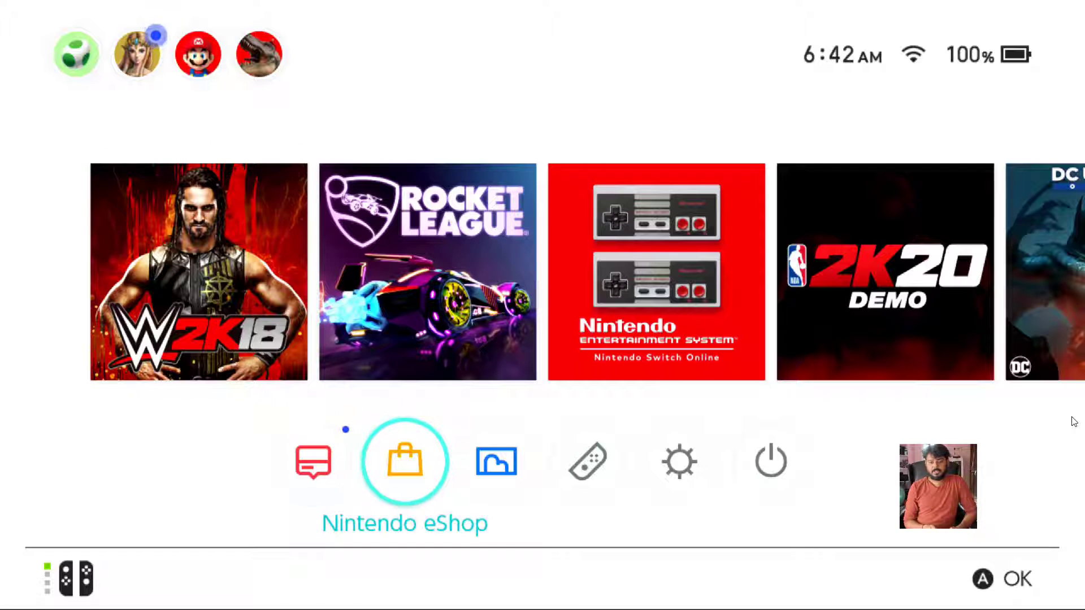
key(Right)
key(Right)
key(Right)
key(Right)
key(Left)
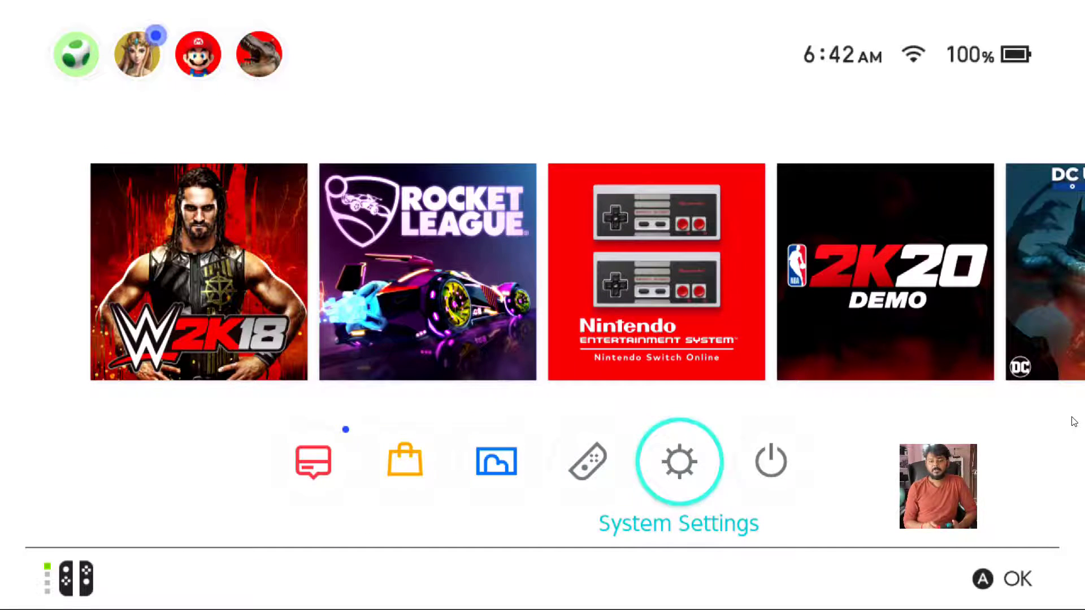
Open System Settings, go to Users, and open the dinosaur-icon nintmint profile's settings
key(Return)
key(Down)
key(Down)
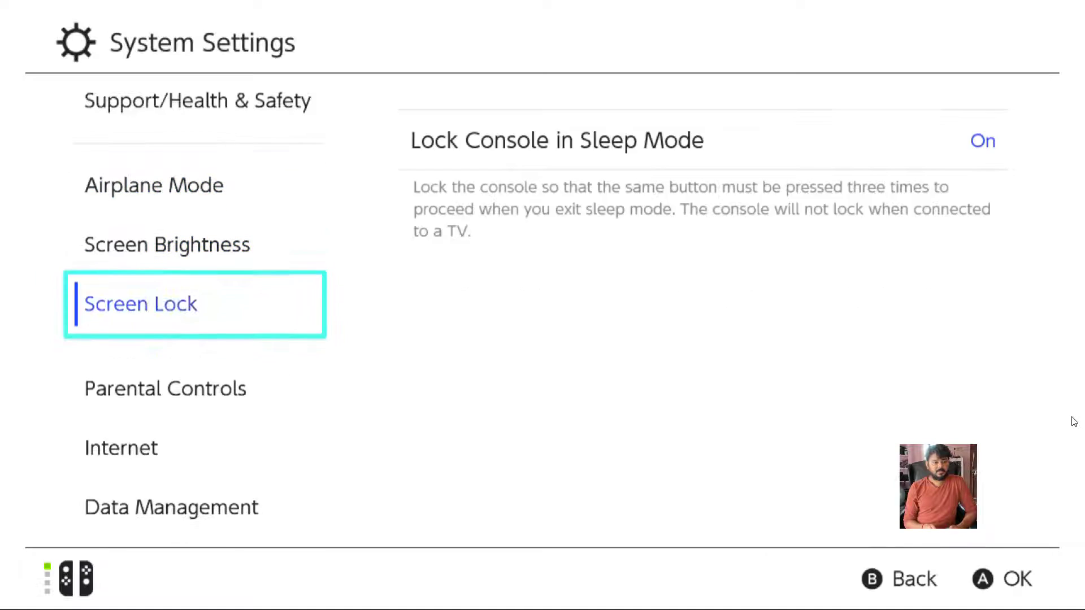
key(Down)
key(Down)
key(Down)
key(Down)
key(Right)
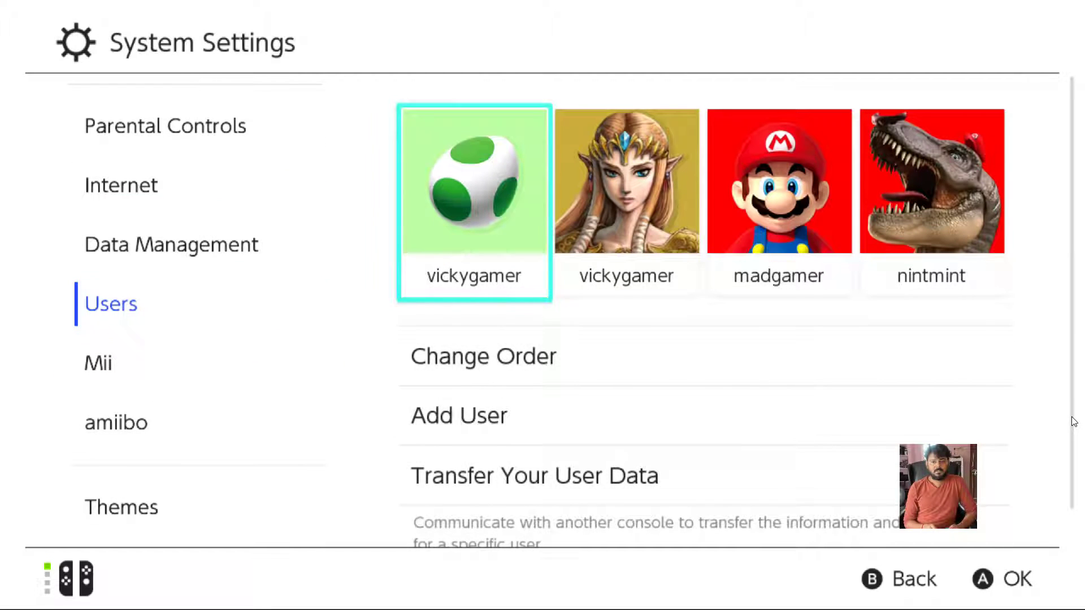
key(Right)
key(Right)
key(Right)
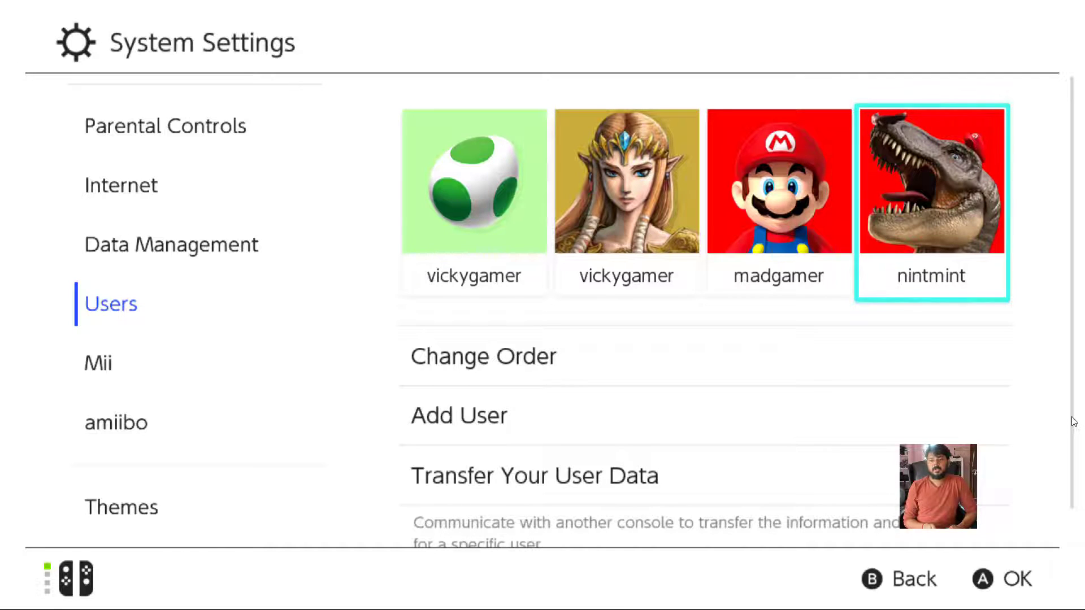
key(Return)
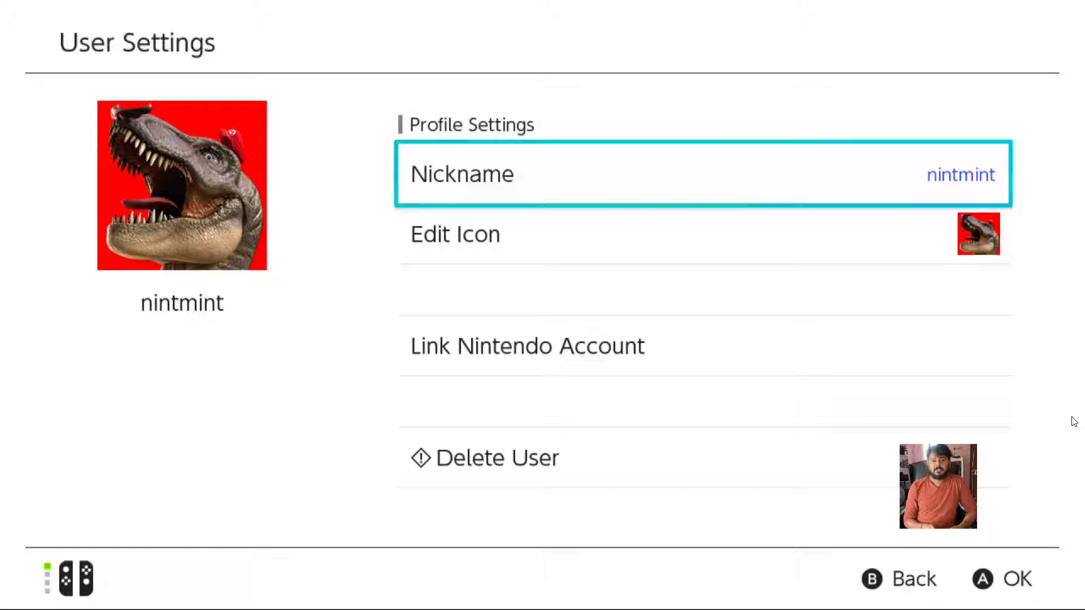
Choose Delete User for nintmint, tick the saved-data Delete checkbox, and continue with Next
key(Down)
key(Down)
key(Down)
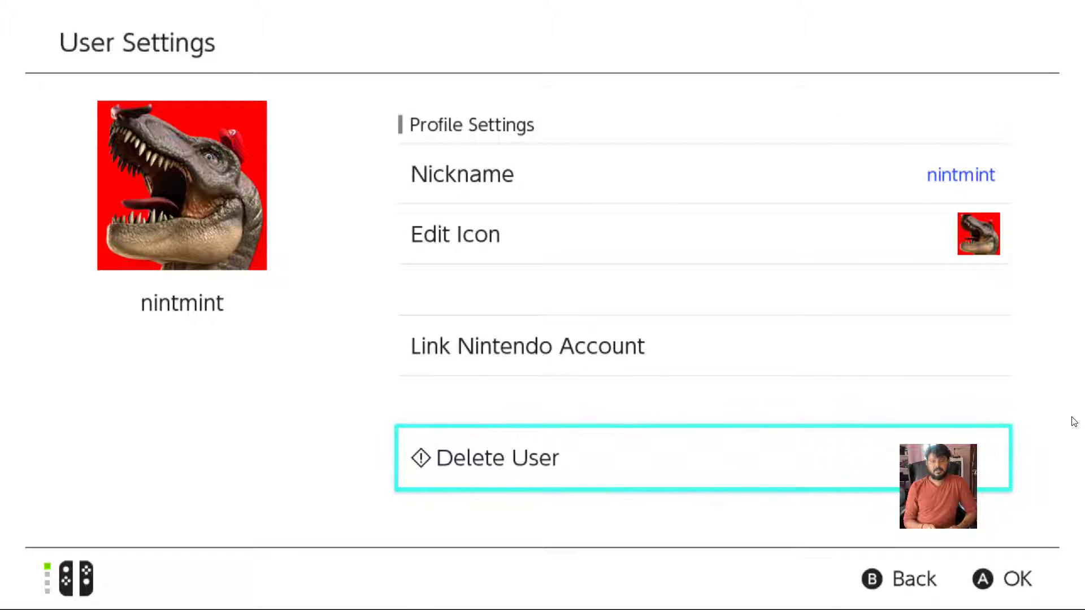
key(Return)
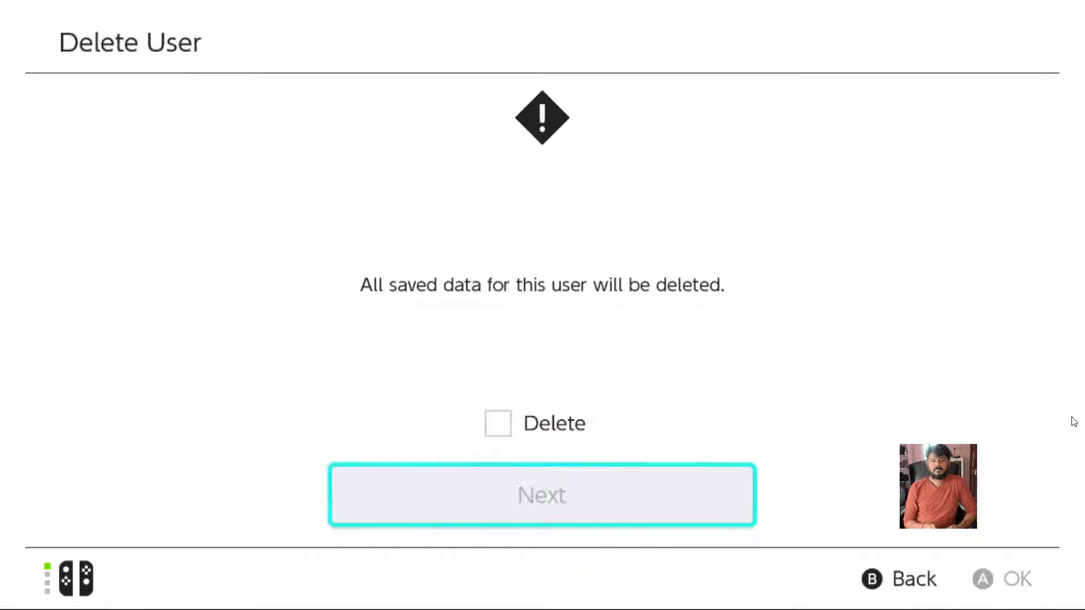
key(Up)
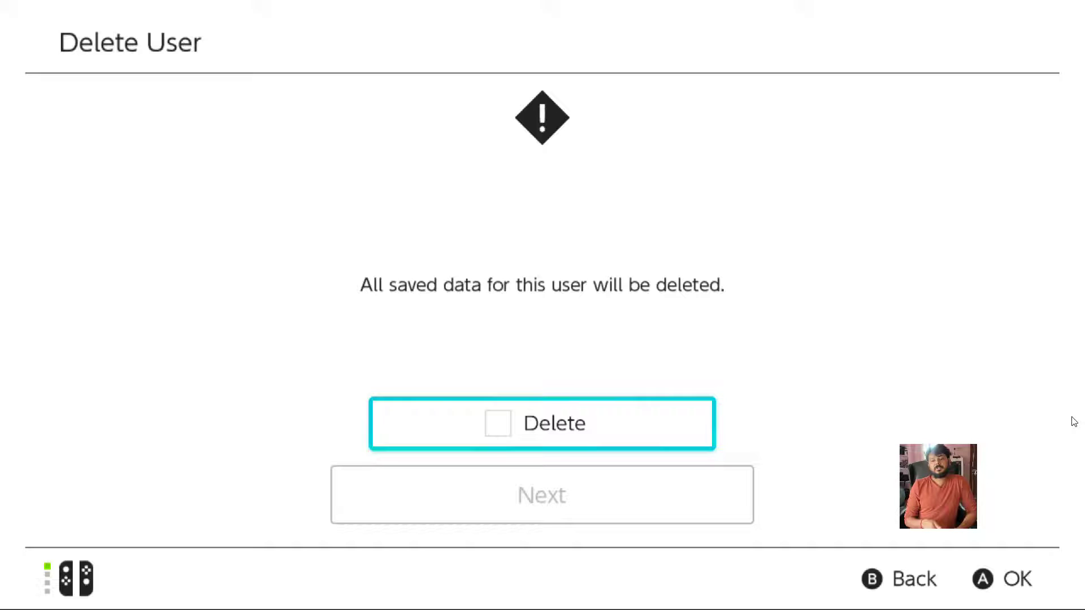
key(Return)
key(Down)
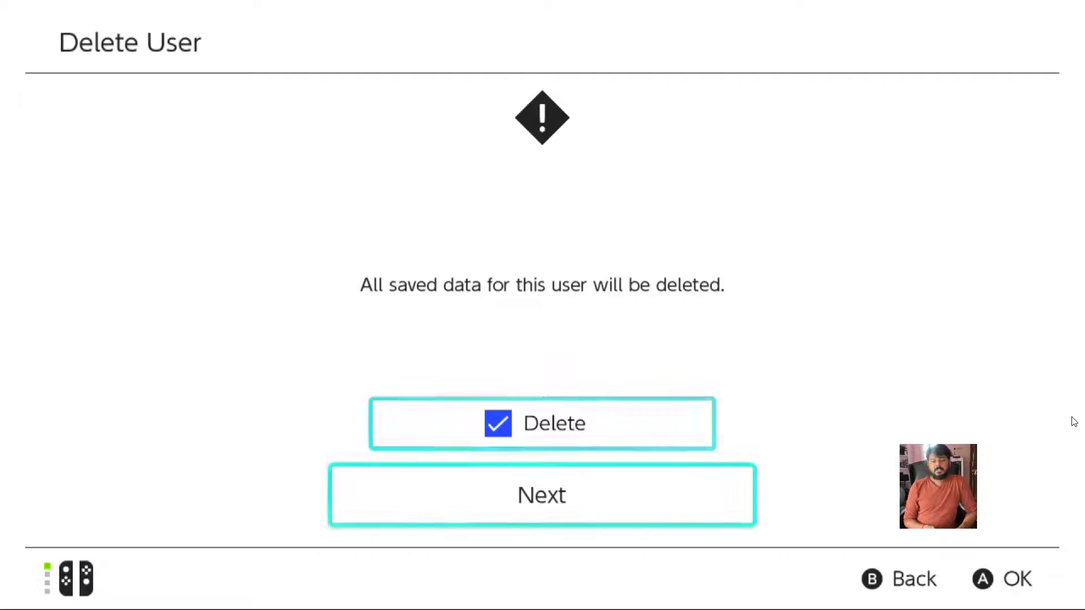
key(Return)
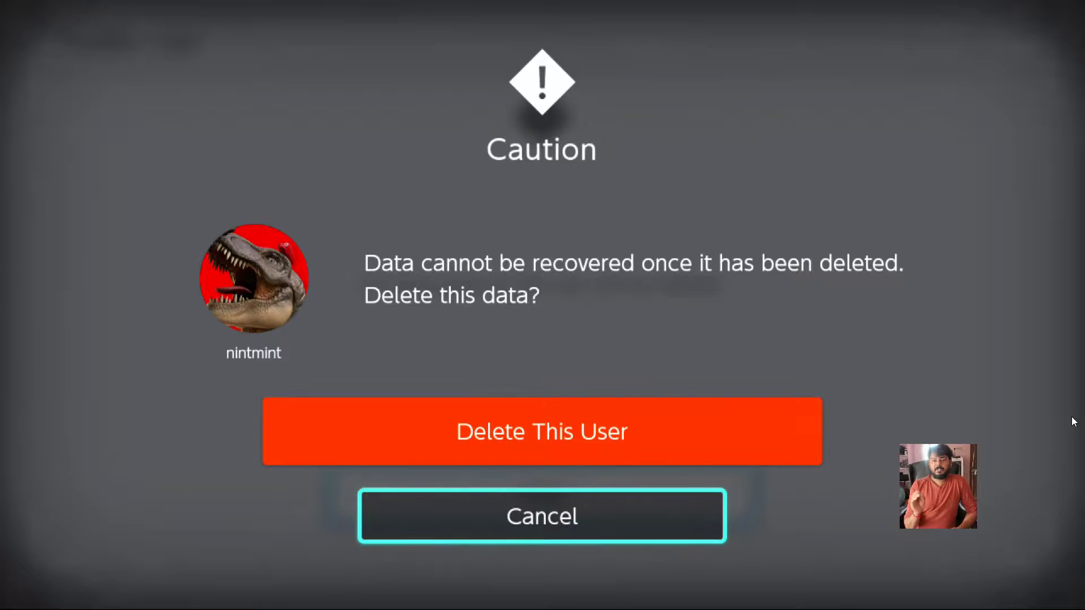
key(Up)
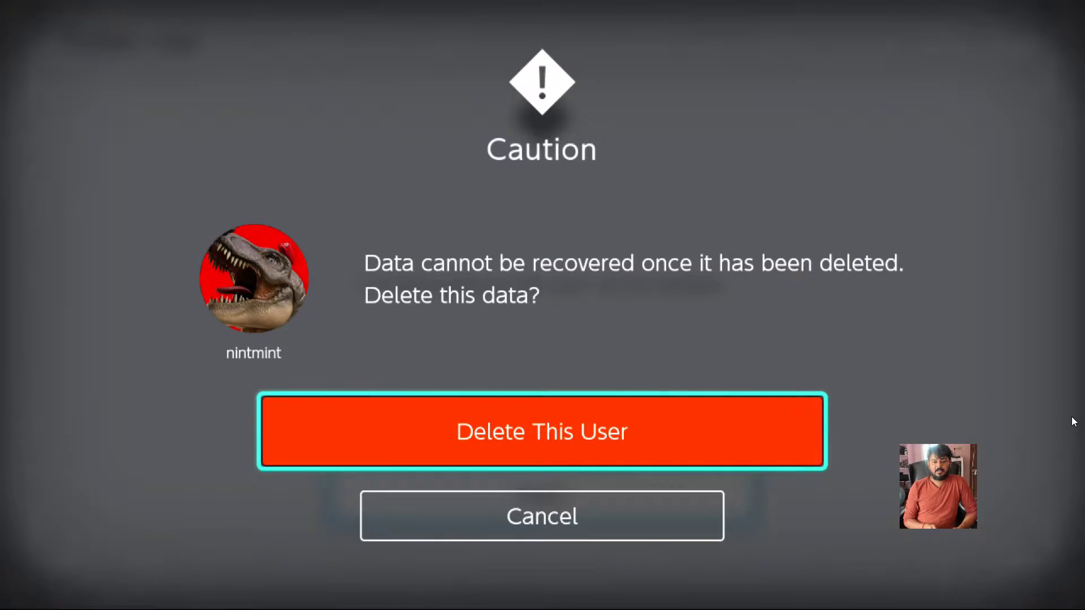
key(Return)
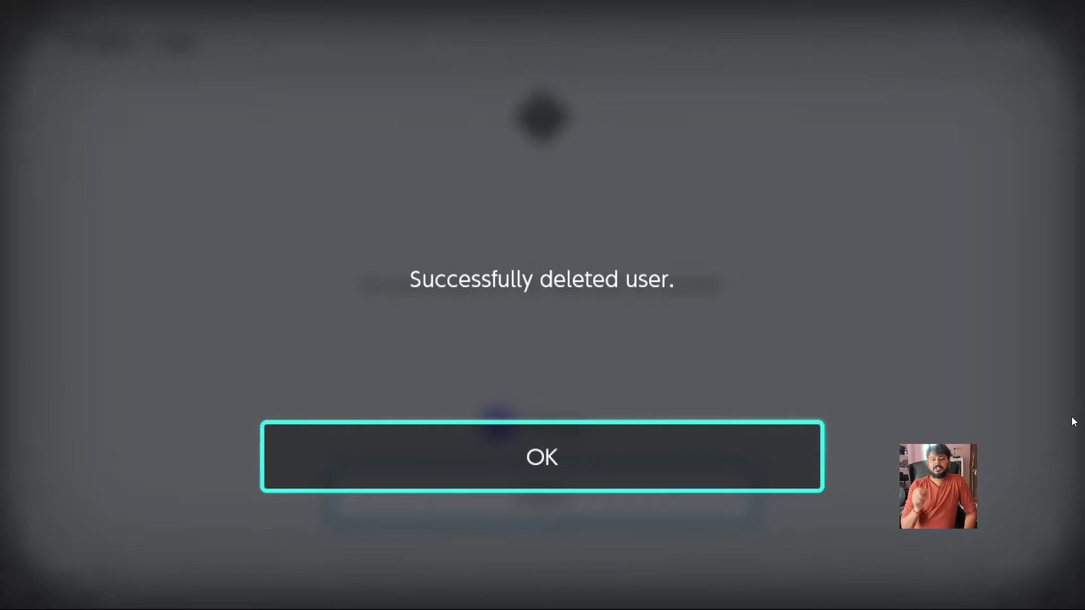
key(Return)
key(Right)
key(Right)
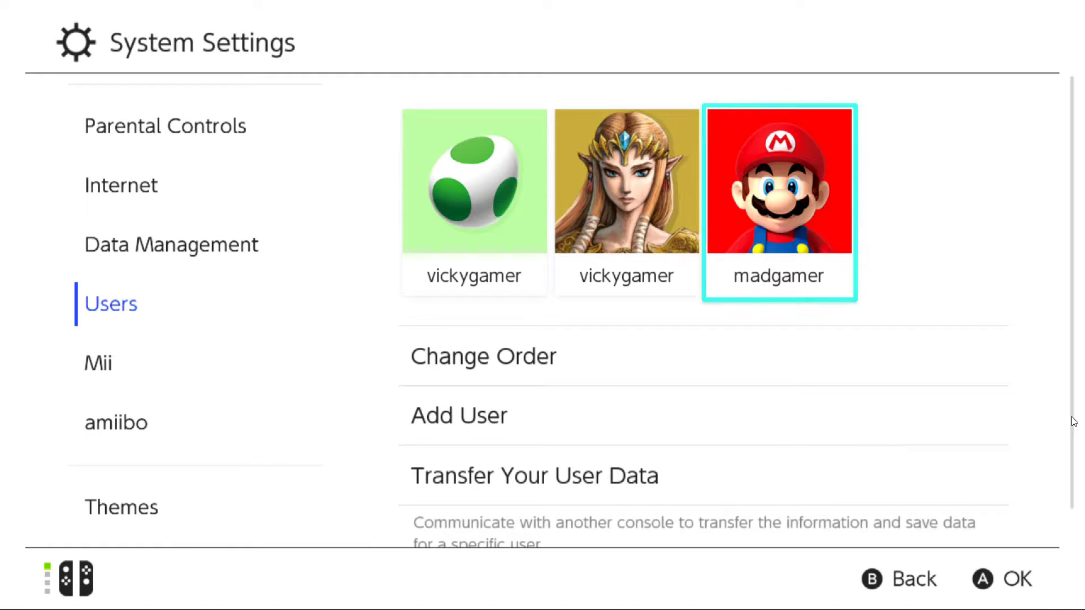